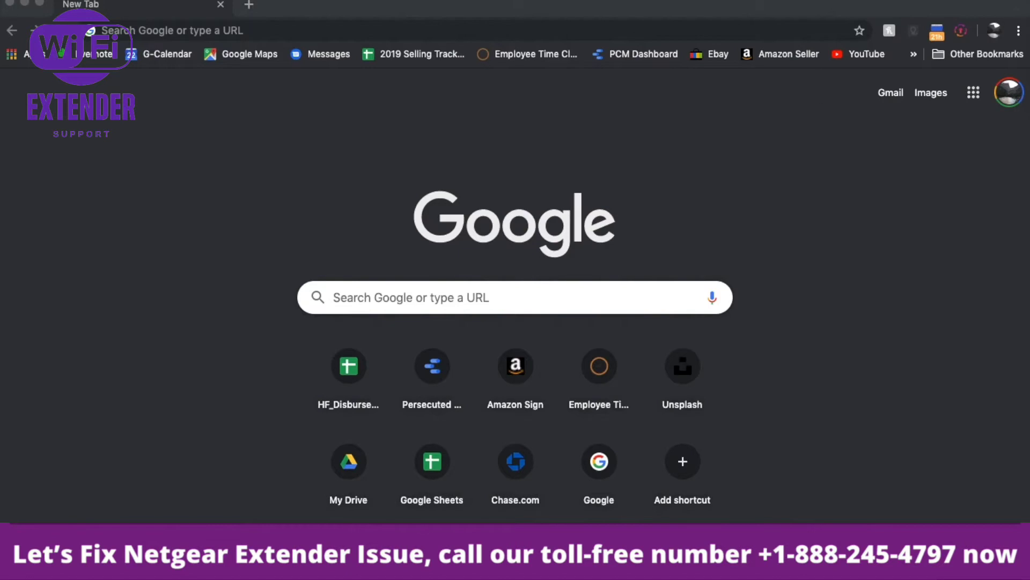
Step: Pick NETGEAR21 from the macOS Wi-Fi menu and paste its WPA2 password into the prompt
click(829, 0)
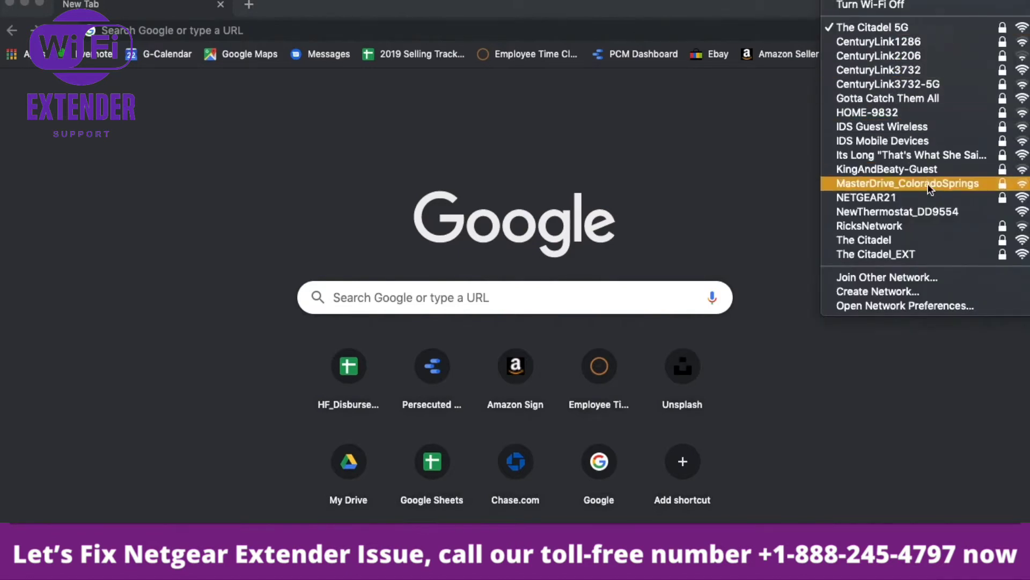
click(897, 200)
drag(719, 224, 657, 102)
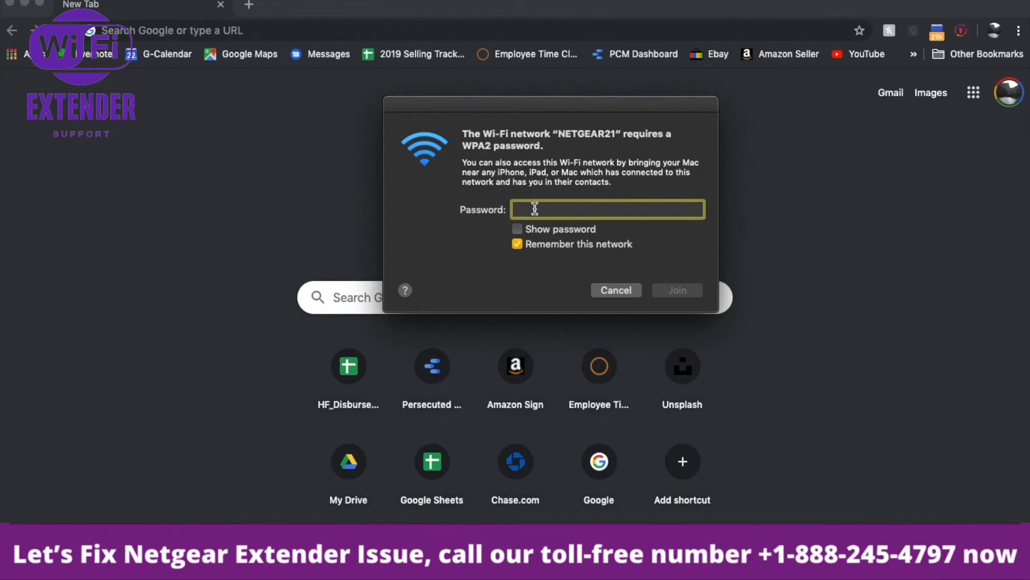
key(super+v)
Step: Confirm joining NETGEAR21 and drag the genie setup window down and to the right
click(678, 290)
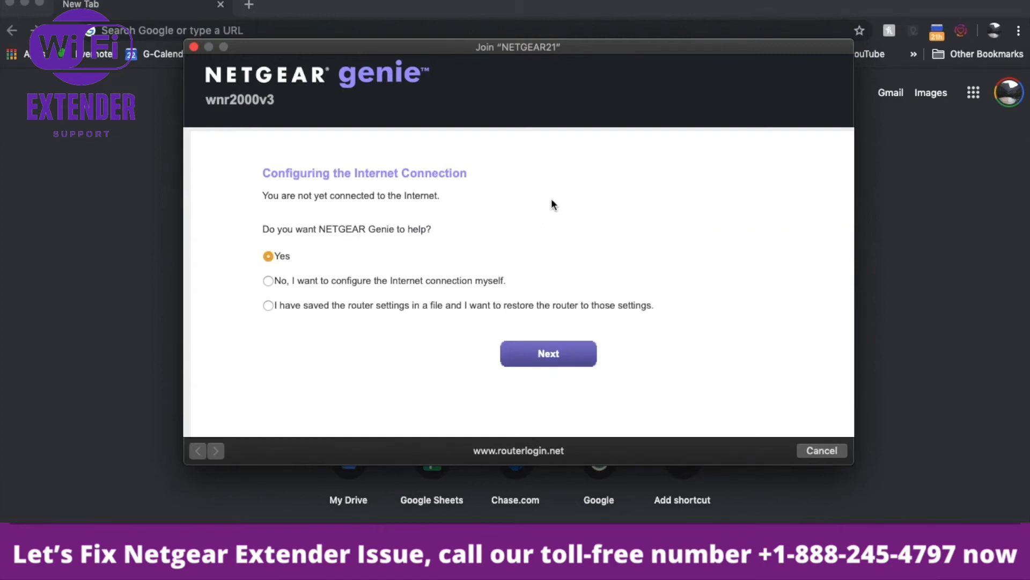
drag(462, 46, 584, 66)
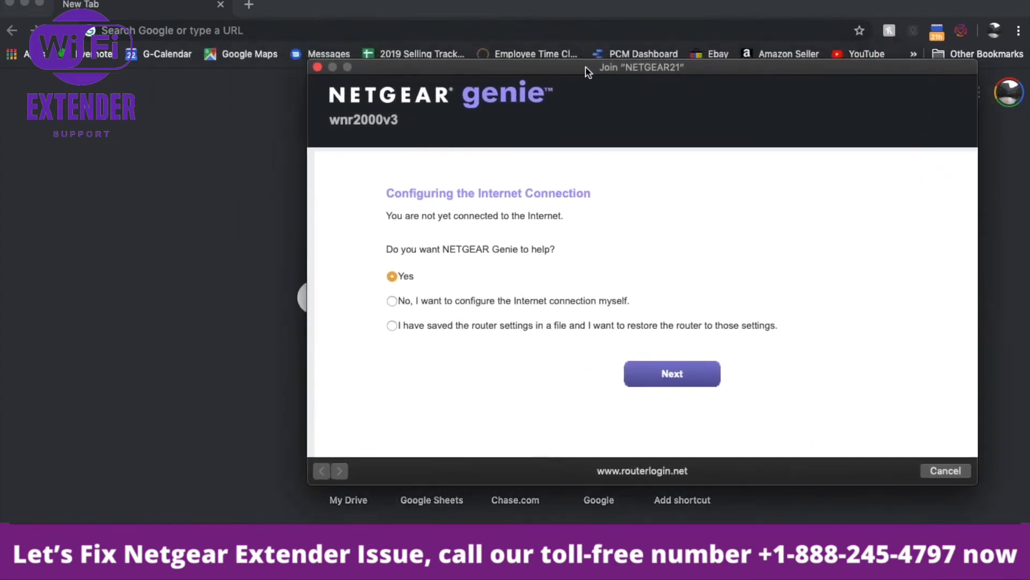
Step: Load 192.168.1.1 in Chrome and close the separate Join NETGEAR21 genie window
click(158, 31)
text(192)
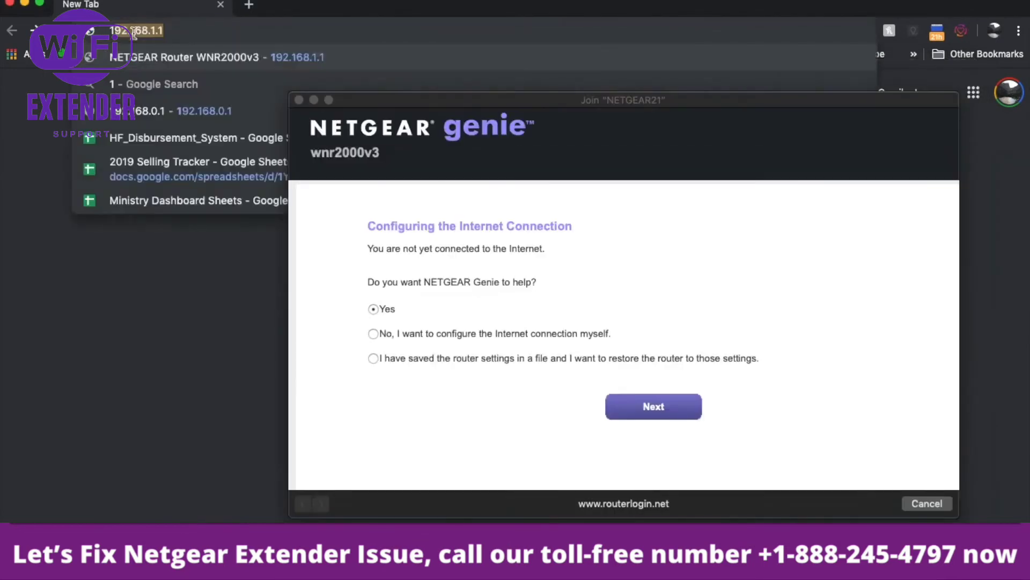
text(.168)
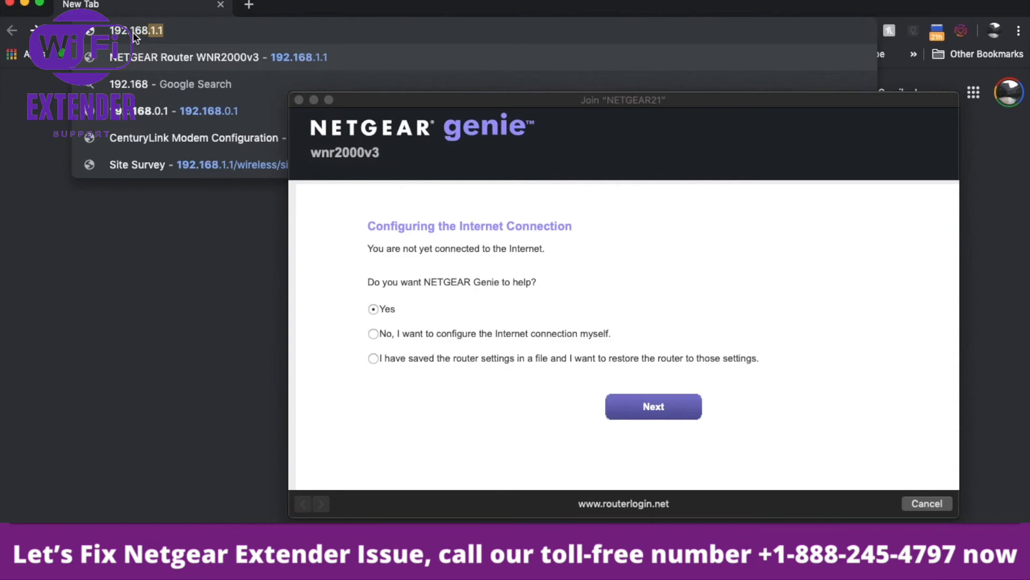
text(.1.1)
key(Return)
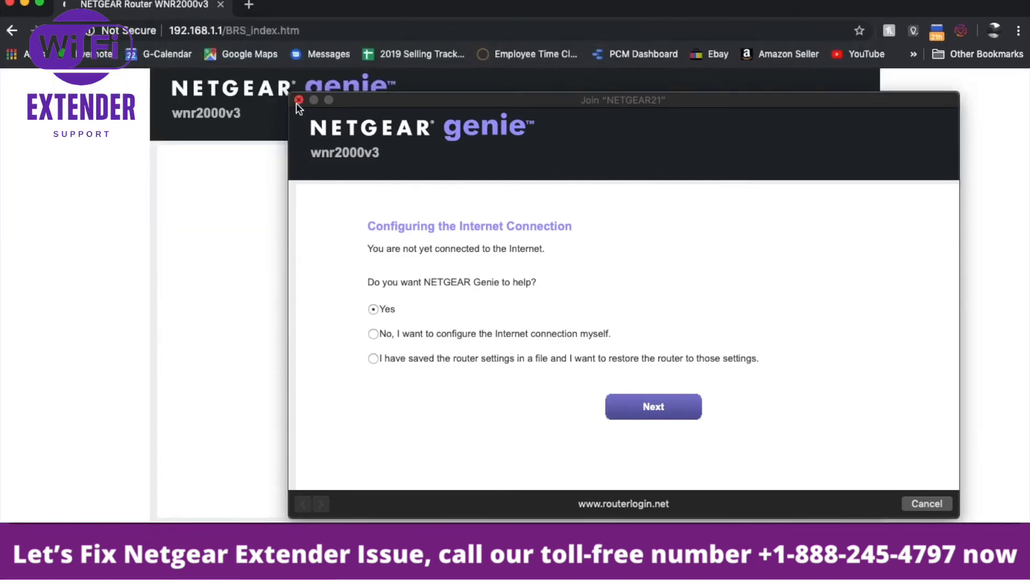
drag(356, 101, 334, 96)
click(275, 102)
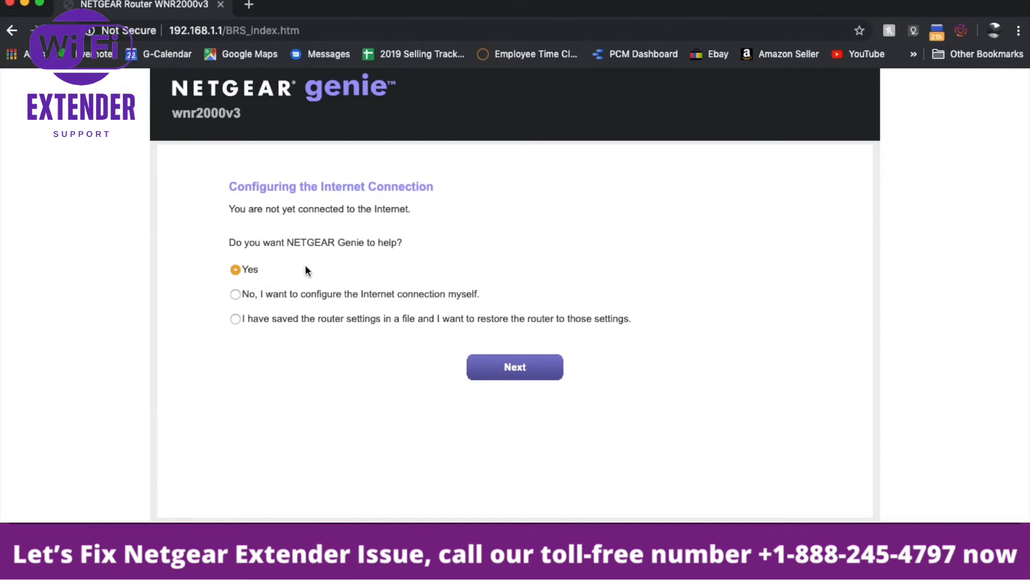
Step: Choose to configure the Internet connection manually and confirm skipping the setup wizard
click(235, 294)
click(515, 369)
click(643, 130)
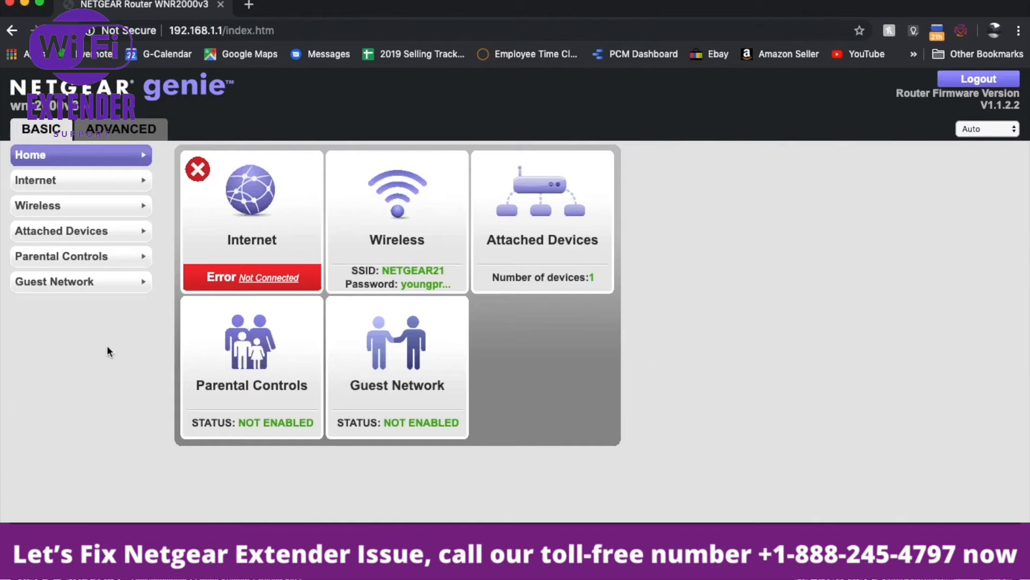
Step: On the Wireless Settings page, replace the SSID NETGEAR21 with Testnetwork123
click(58, 205)
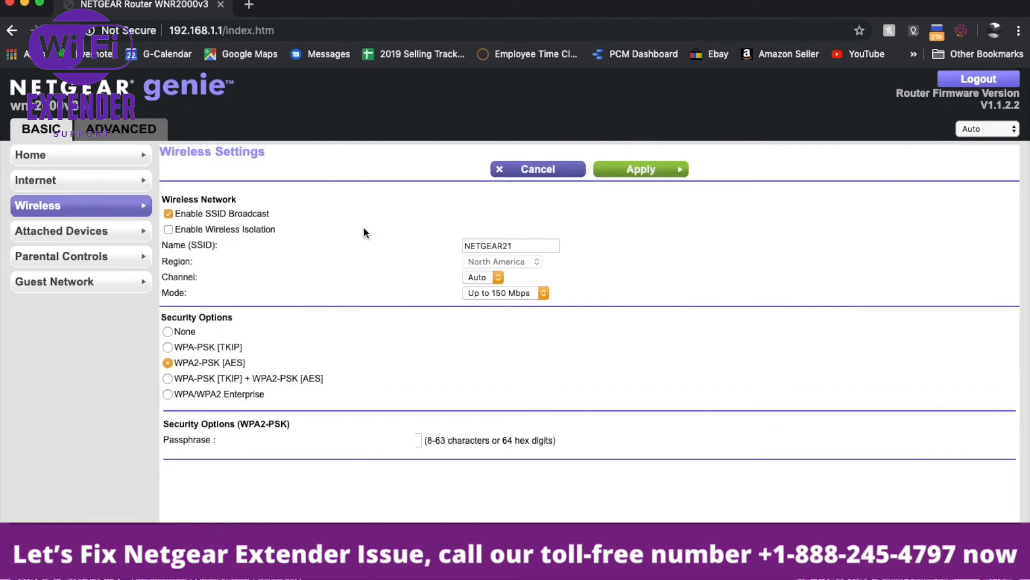
click(526, 246)
key(BackSpace)
key(BackSpace)
key(BackSpace)
key(BackSpace)
key(BackSpace)
key(BackSpace)
key(BackSpace)
key(BackSpace)
key(BackSpace)
text(Testnetwork)
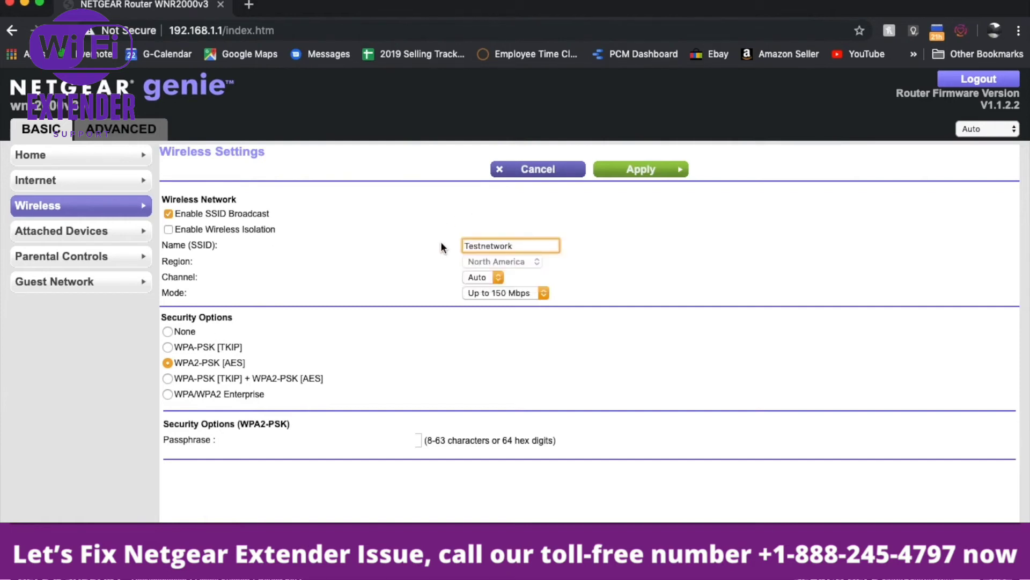
text(123)
Step: Enter a new WPA2 passphrase and apply the Testnetwork123 wireless settings
click(418, 440)
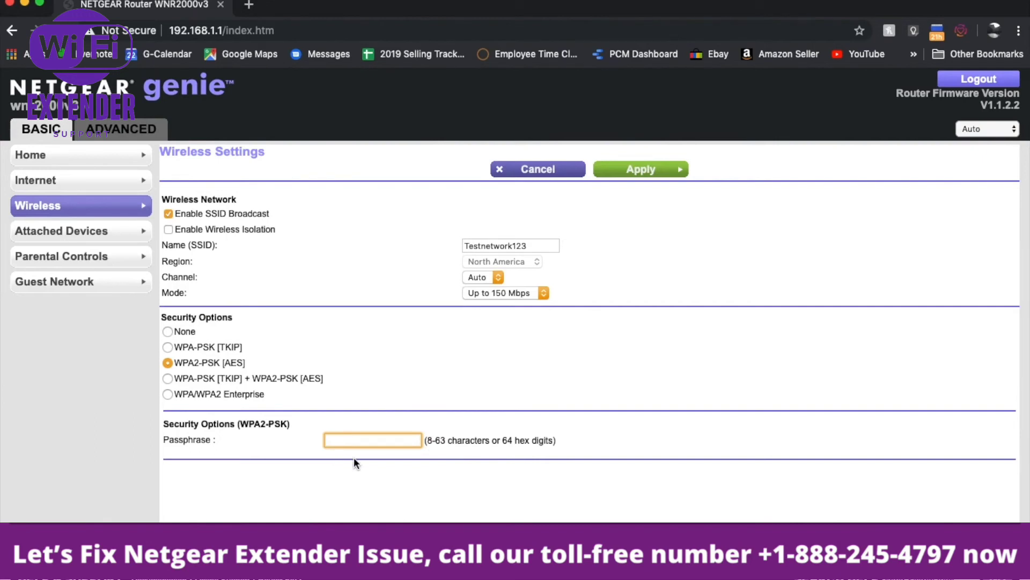
text(1234567890)
click(635, 171)
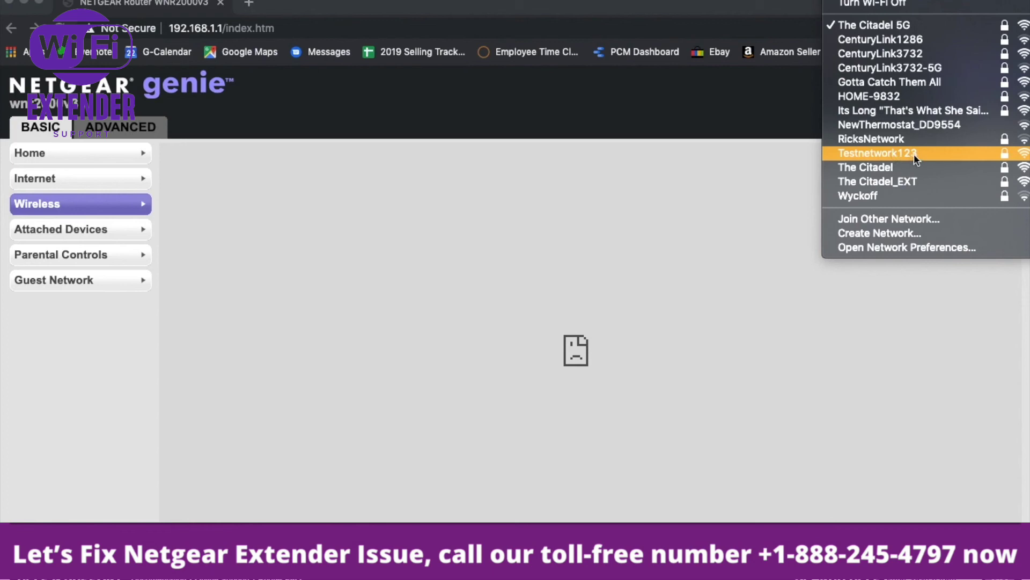
Step: Select Testnetwork123 in the Wi-Fi menu, enter the new passphrase, and join
click(913, 153)
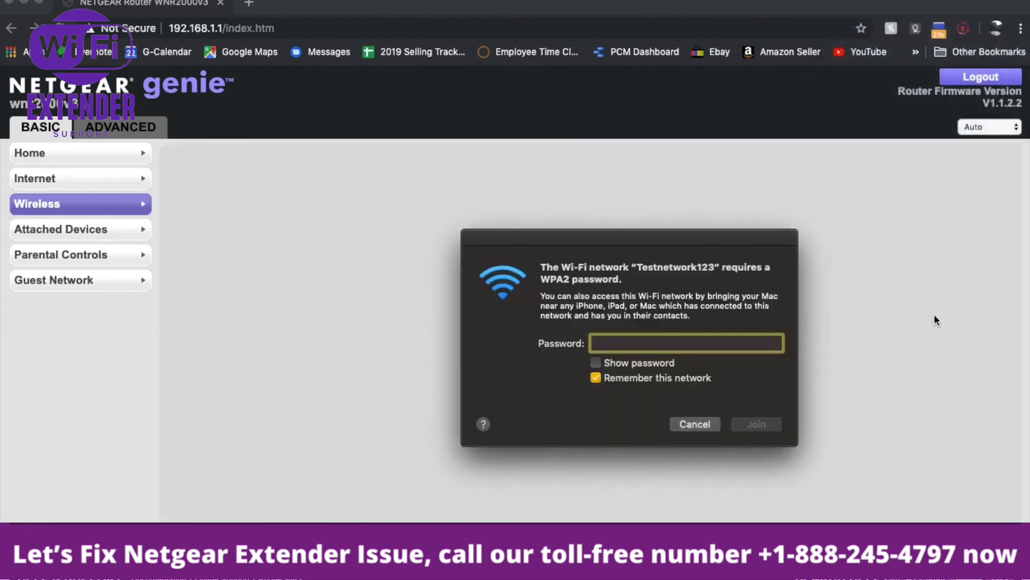
drag(730, 240, 628, 190)
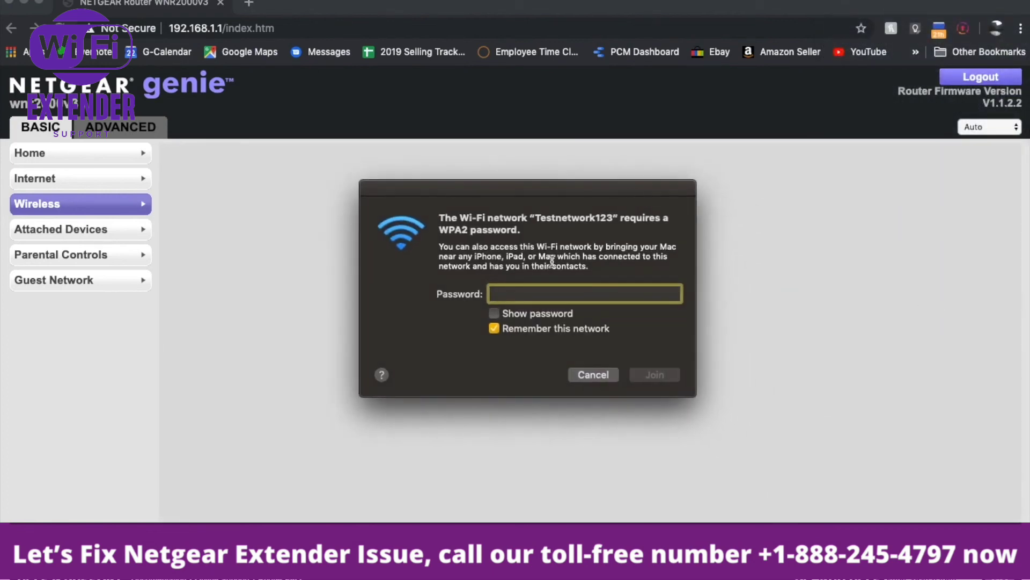
text(•••••••••)
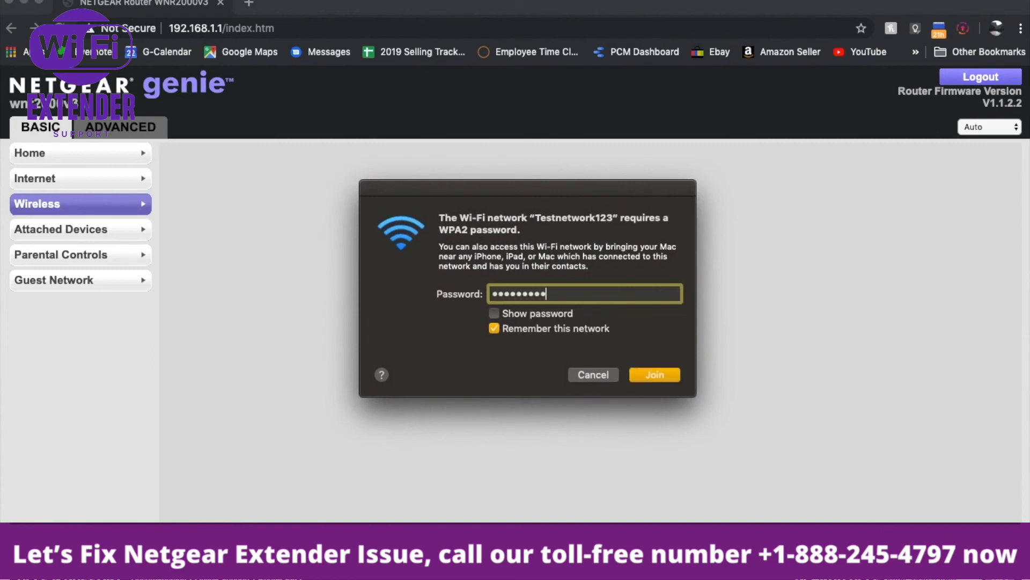
text(•)
click(653, 372)
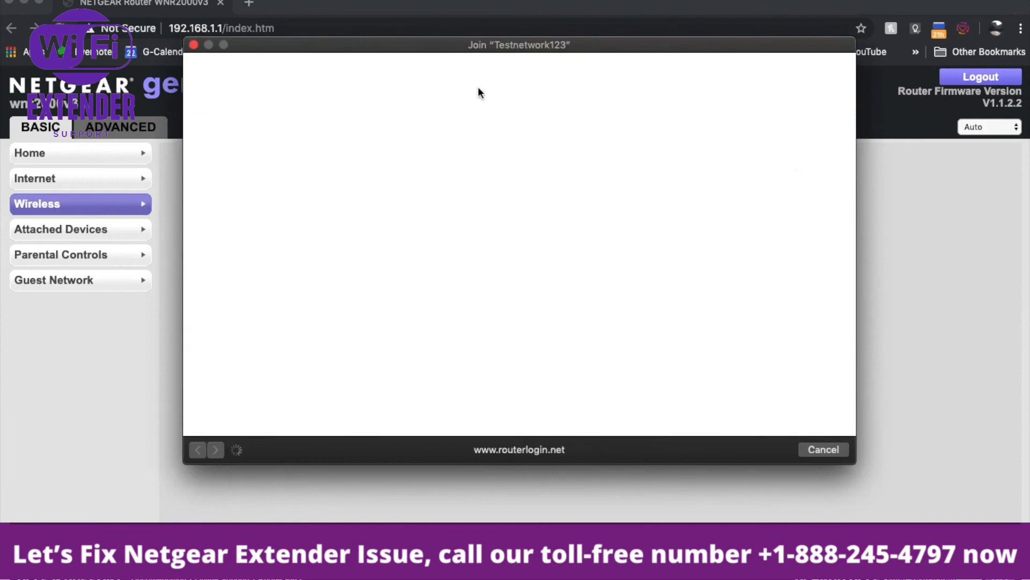
Step: Dismiss the error notice and cancel the Join Testnetwork123 window
mouse_move(541, 45)
mouse_down()
mouse_move(584, 122)
mouse_move(545, 29)
mouse_up()
click(636, 111)
click(829, 433)
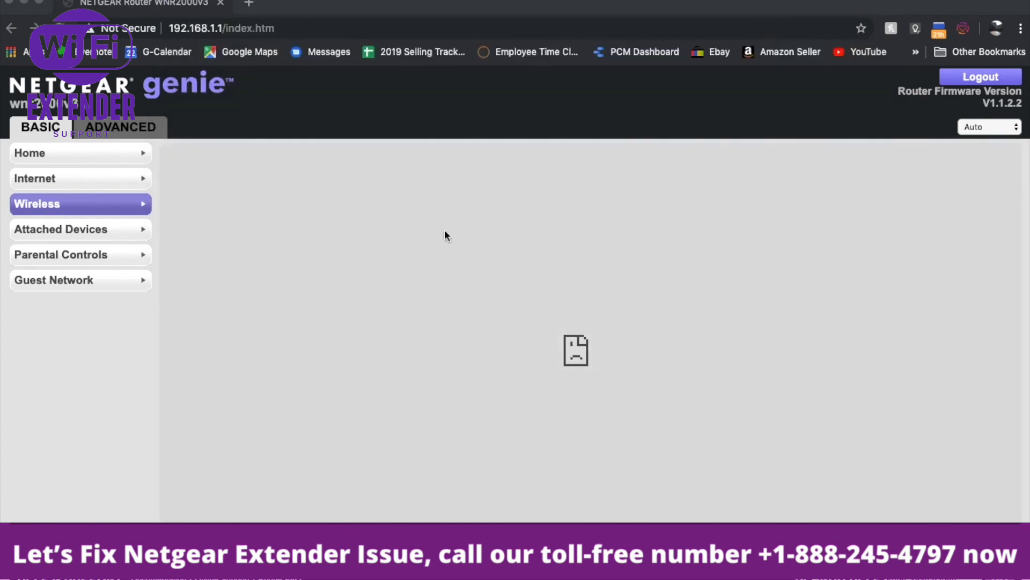
Step: Trim the address back to 192.168.1.1/ and reload the Home dashboard
click(291, 26)
click(292, 26)
key(BackSpace)
key(BackSpace)
key(BackSpace)
key(BackSpace)
key(BackSpace)
key(BackSpace)
key(BackSpace)
key(BackSpace)
key(BackSpace)
key(Return)
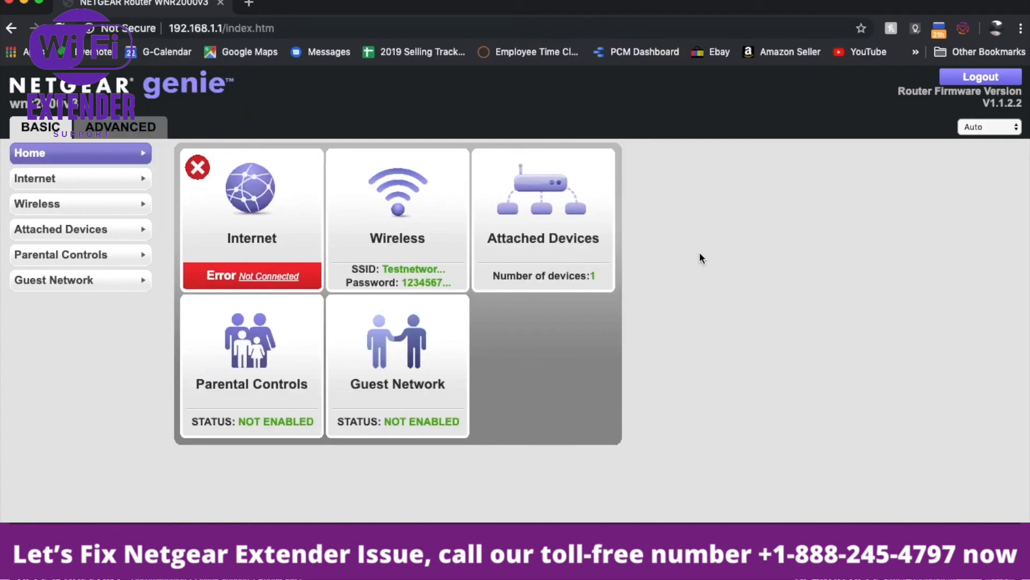